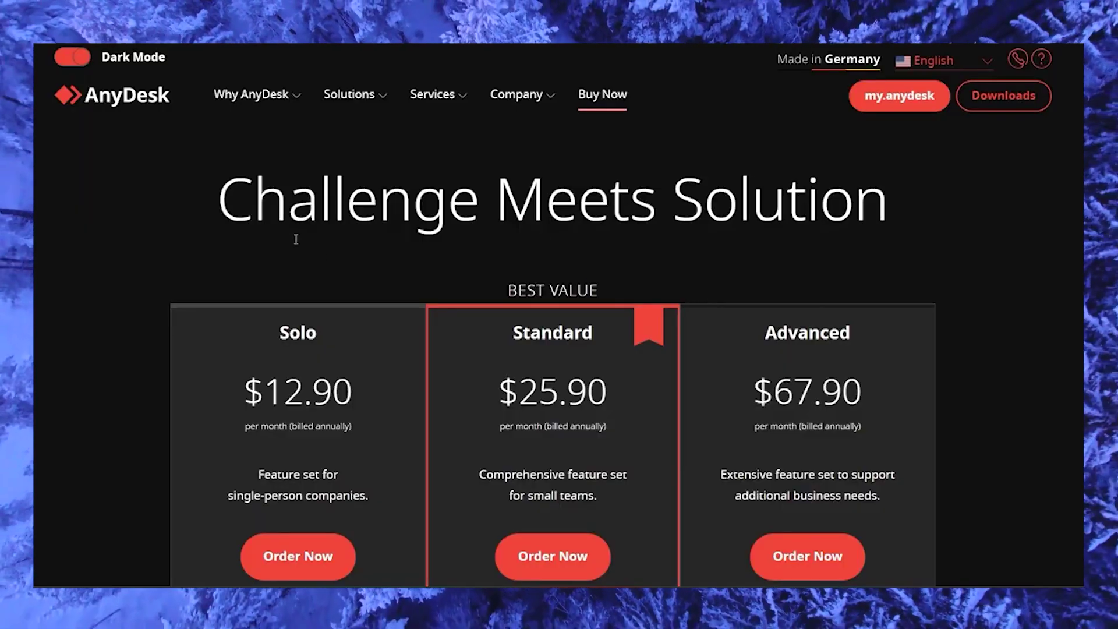
- Go to the AnyDesk home page, then open Buy Now to show Solo $12.90, Standard $25.90 and Advanced $67.90 monthly plans
click(143, 105)
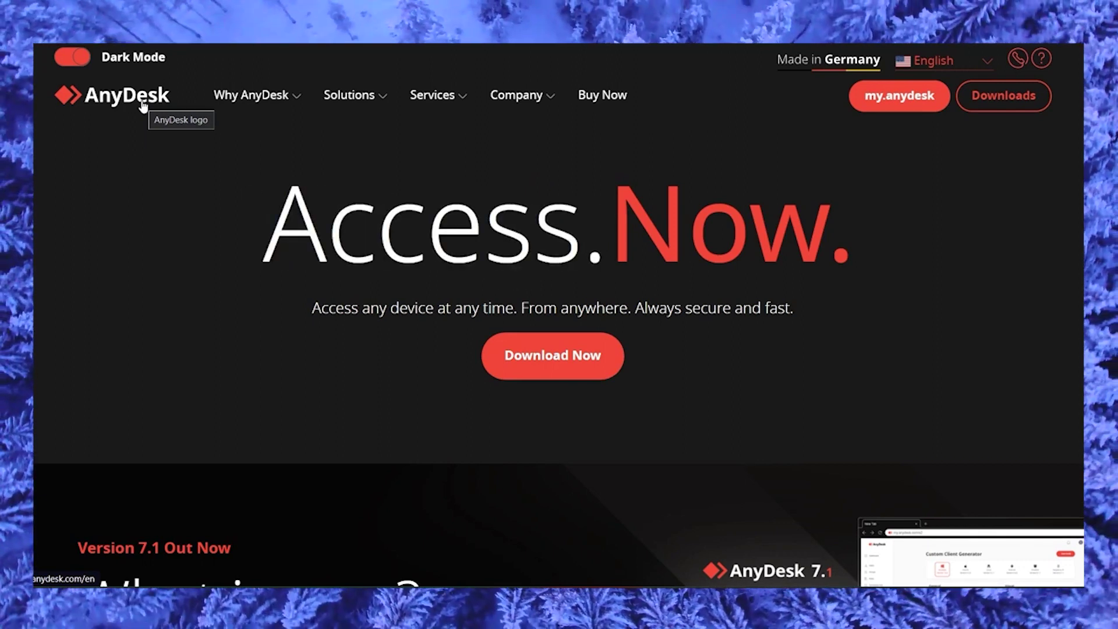
click(616, 88)
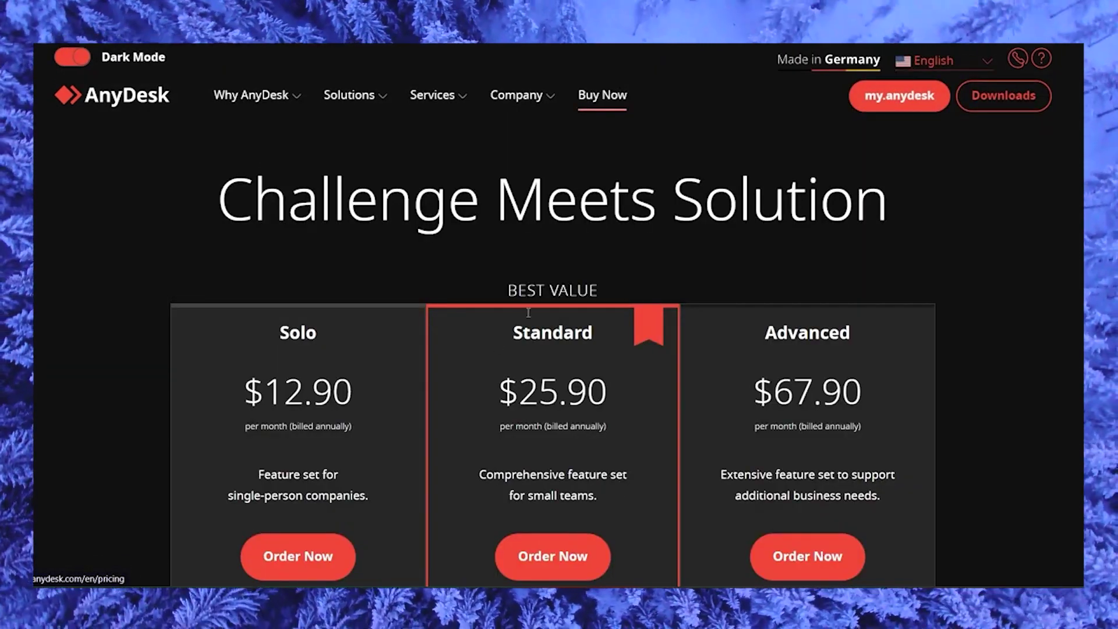
- Scroll past the plan cards to the comparison table of unattended managed devices (Free 3 up to Ultimate 2000)
scroll(524, 436, down, 3)
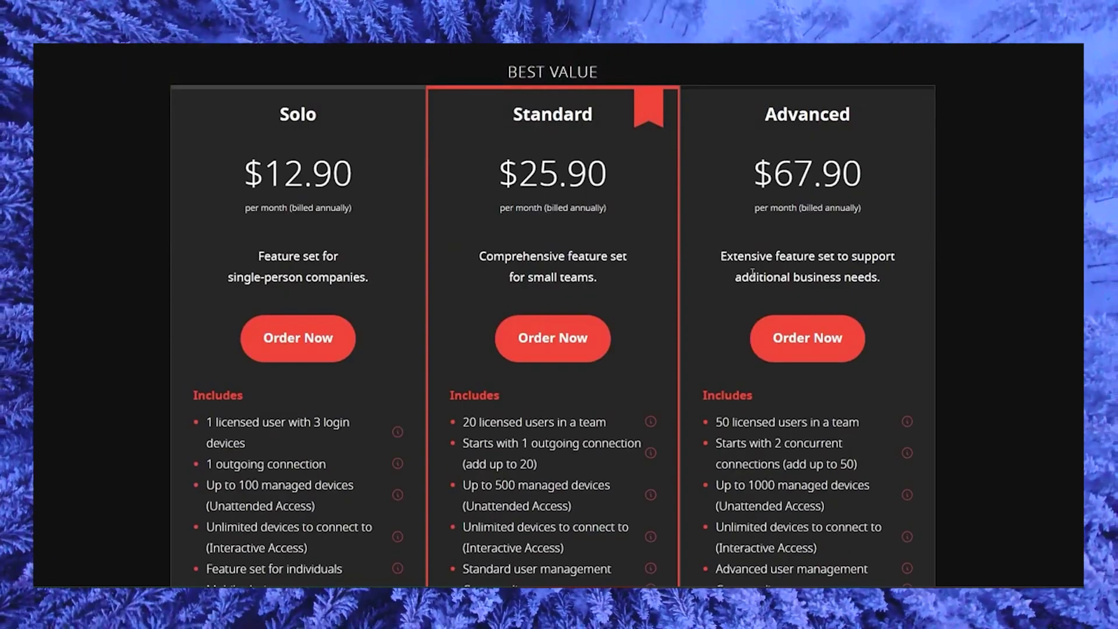
scroll(753, 272, down, 5)
scroll(752, 272, up, 5)
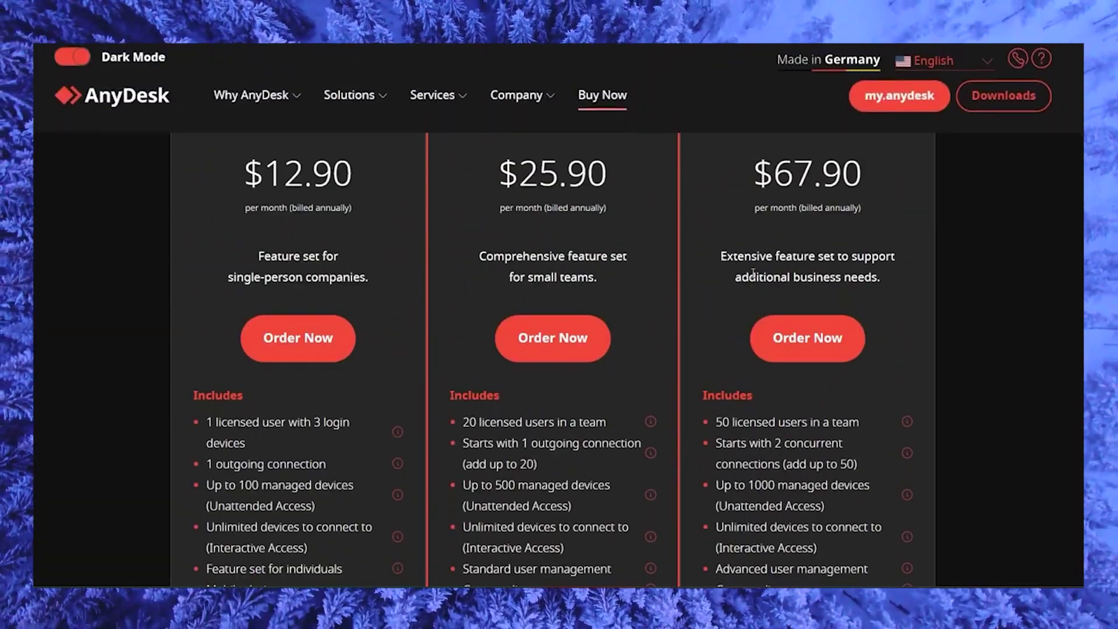
scroll(753, 272, up, 3)
scroll(753, 272, down, 3)
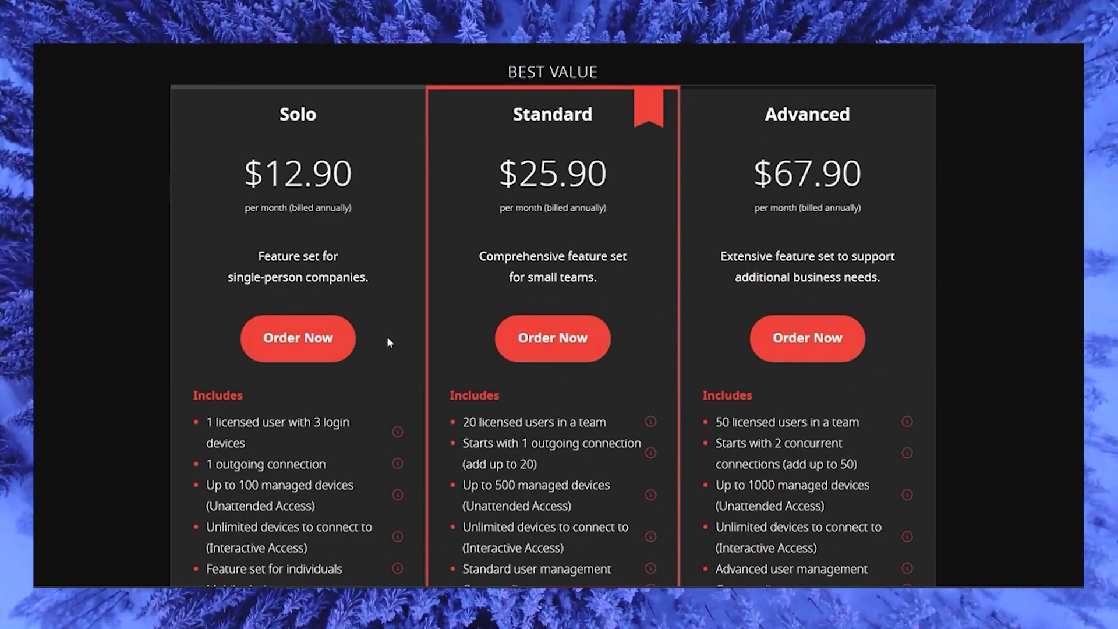
scroll(387, 338, down, 3)
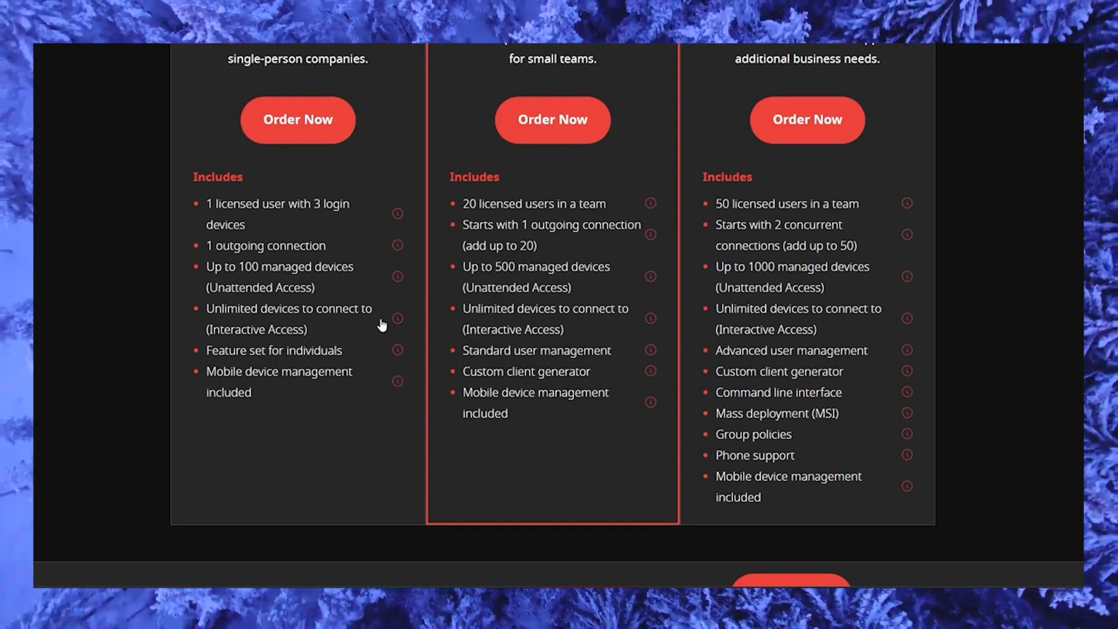
scroll(382, 325, down, 6)
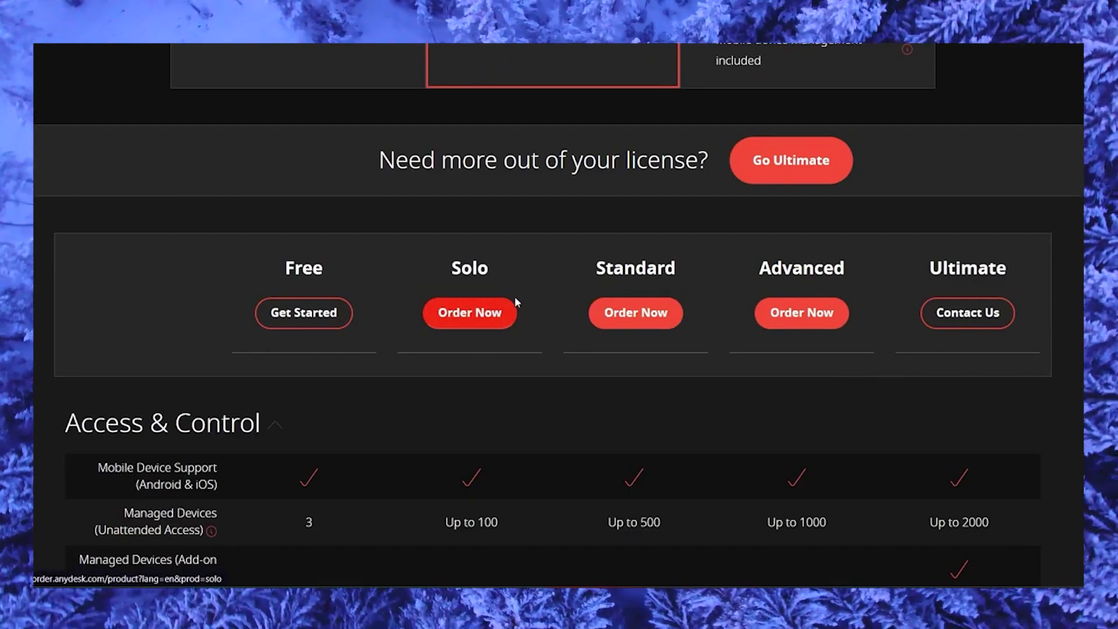
scroll(559, 349, down, 3)
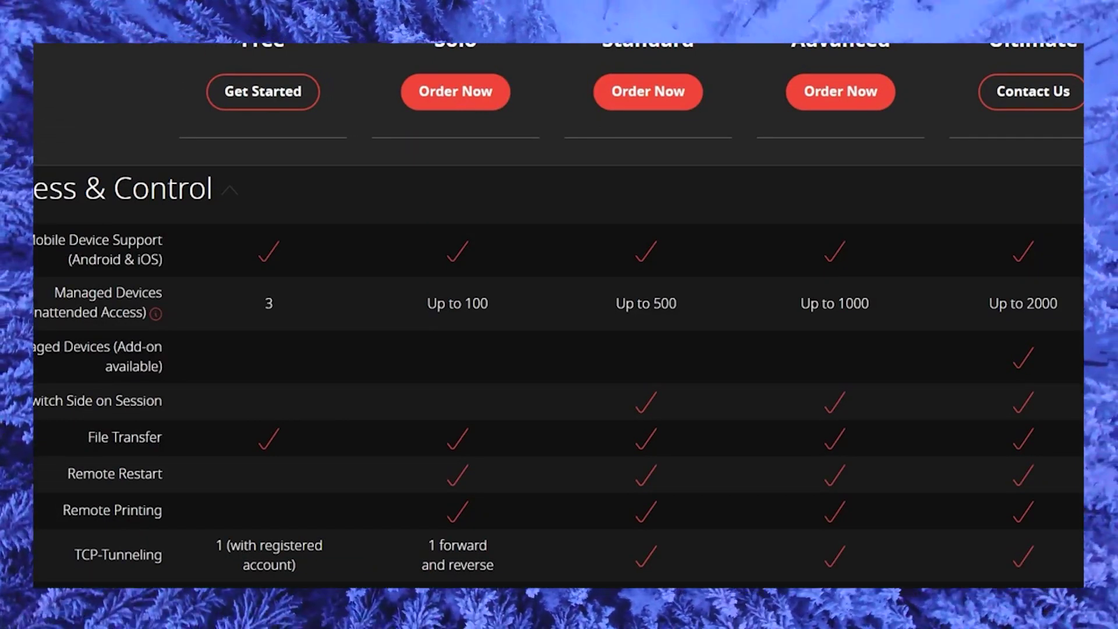
scroll(1024, 412, down, 1)
scroll(1024, 412, down, 5)
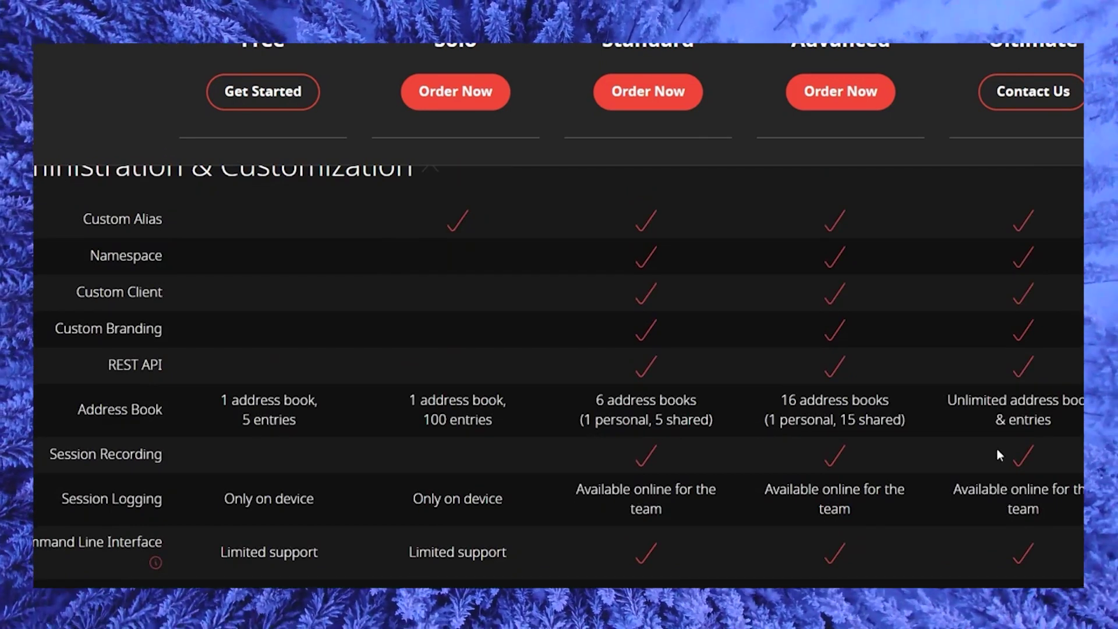
scroll(998, 450, up, 10)
scroll(523, 474, down, 3)
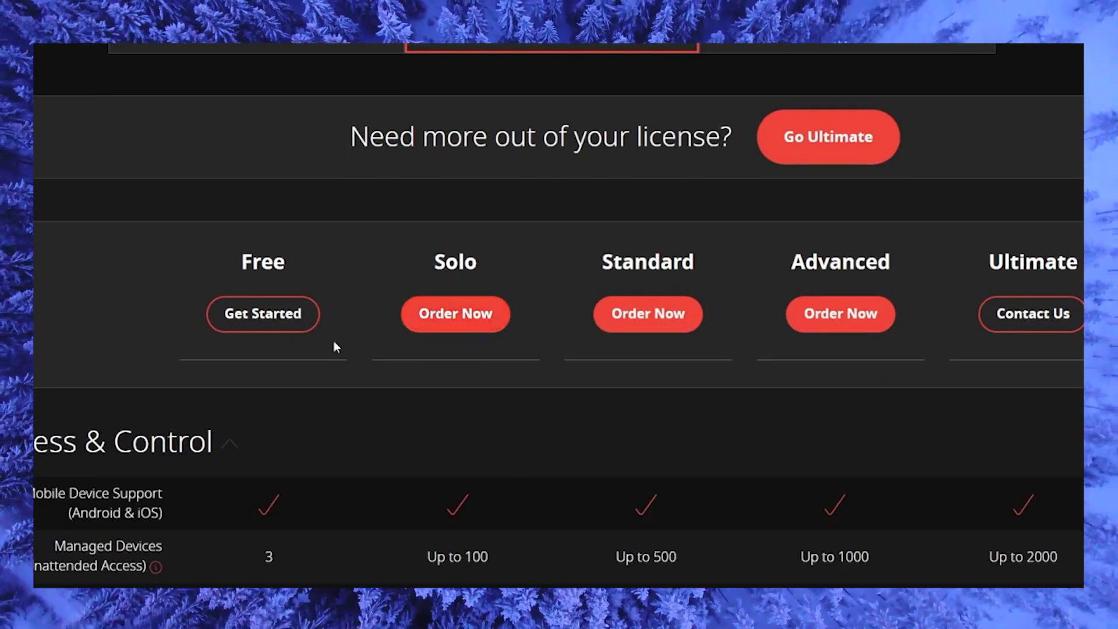
scroll(334, 340, down, 3)
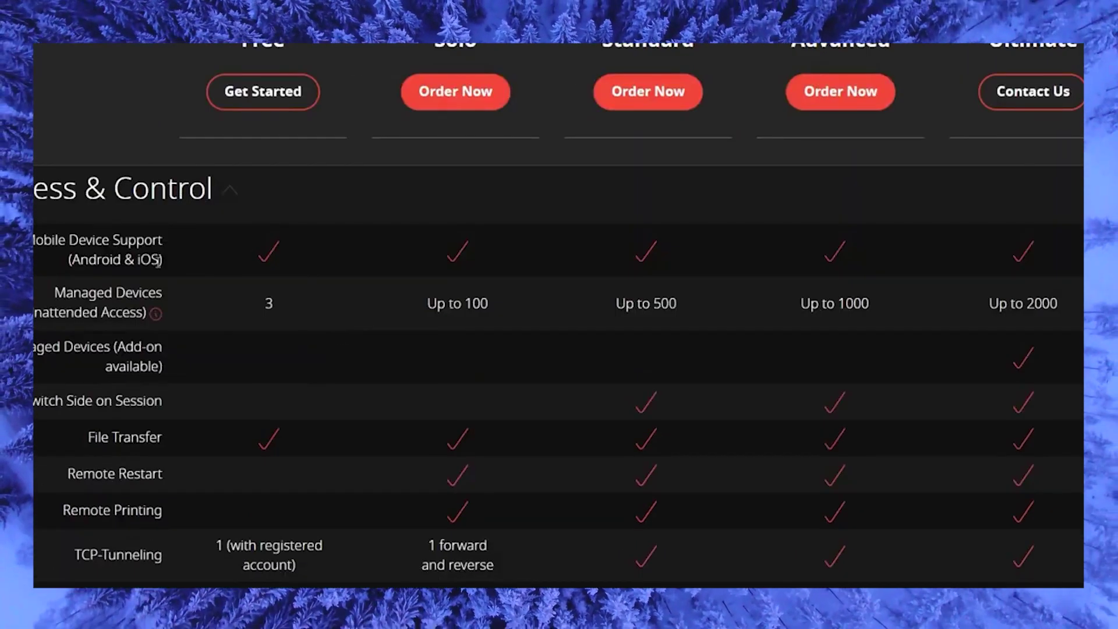
drag(302, 254, 245, 253)
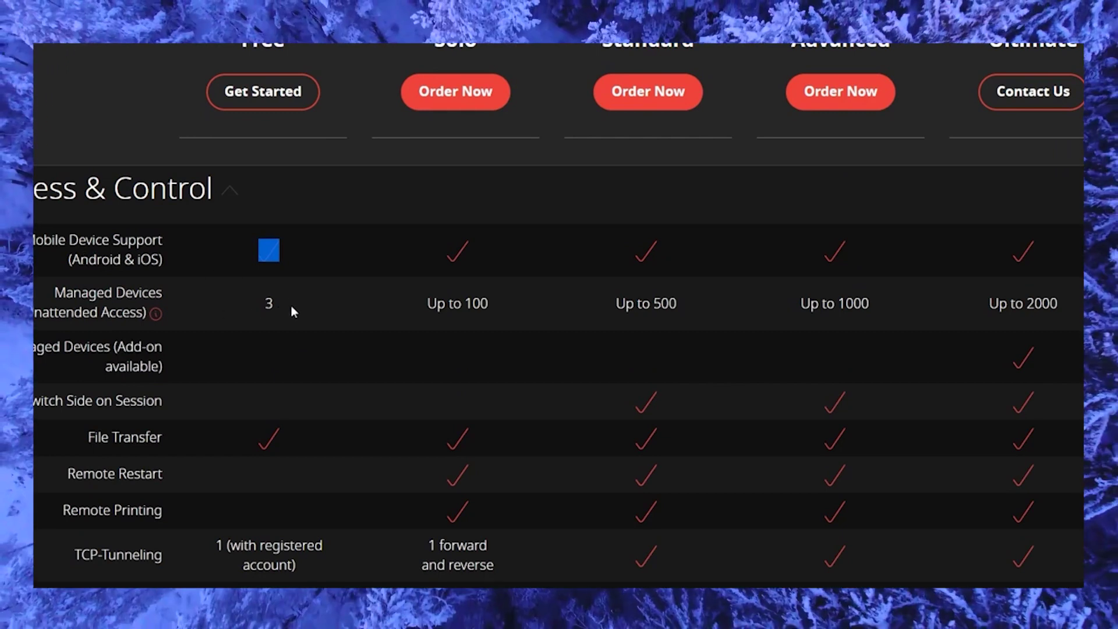
scroll(299, 306, down, 3)
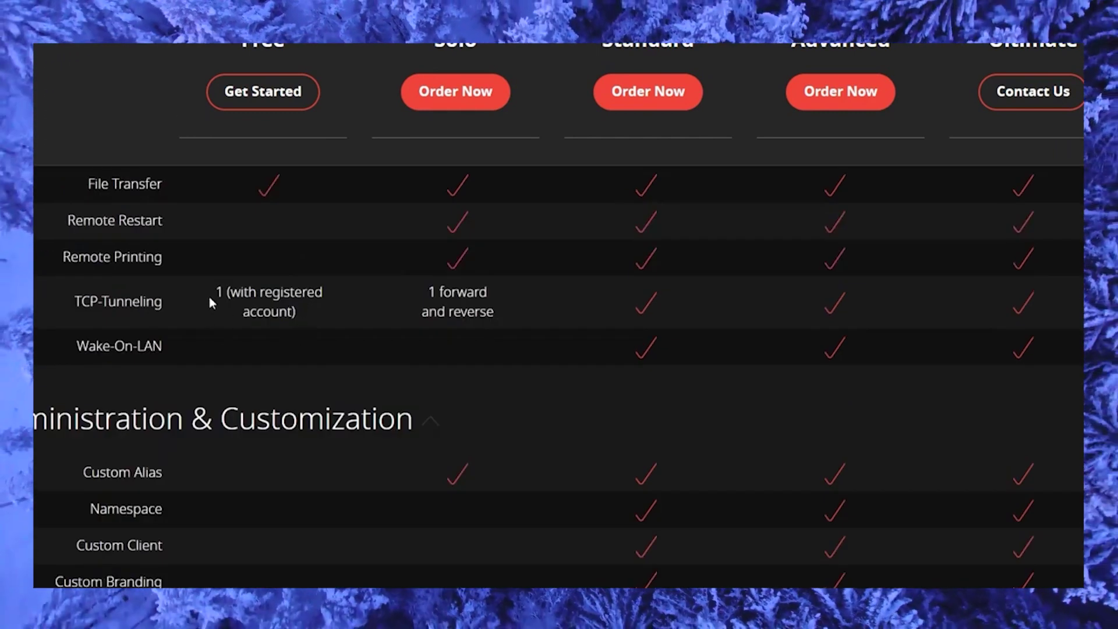
drag(209, 295, 320, 304)
scroll(394, 315, down, 6)
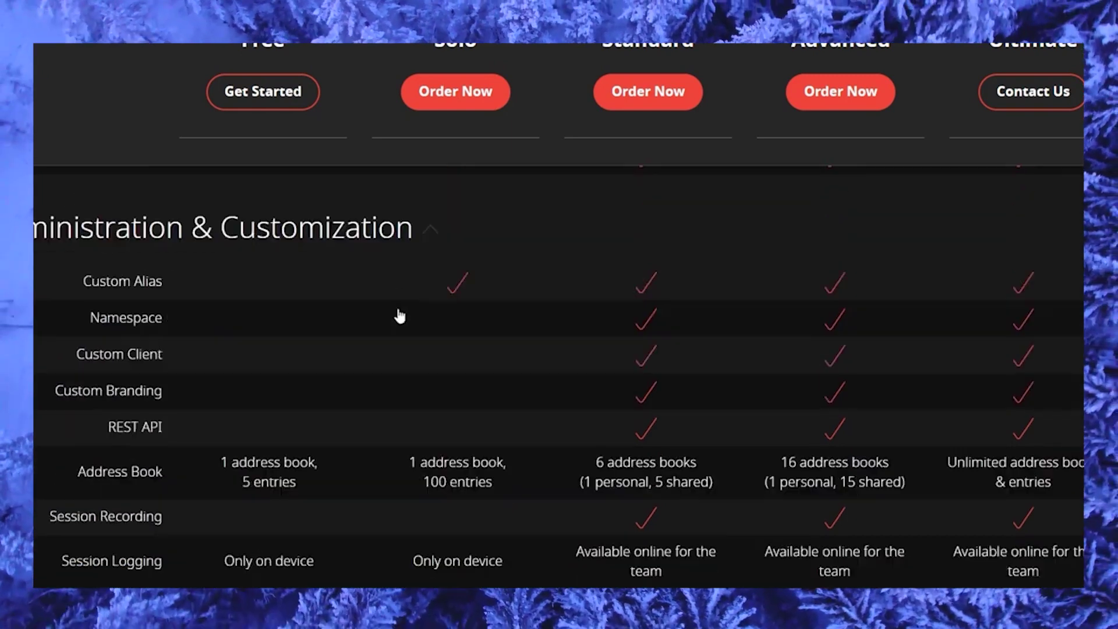
scroll(385, 316, up, 3)
scroll(386, 317, down, 3)
scroll(386, 318, down, 3)
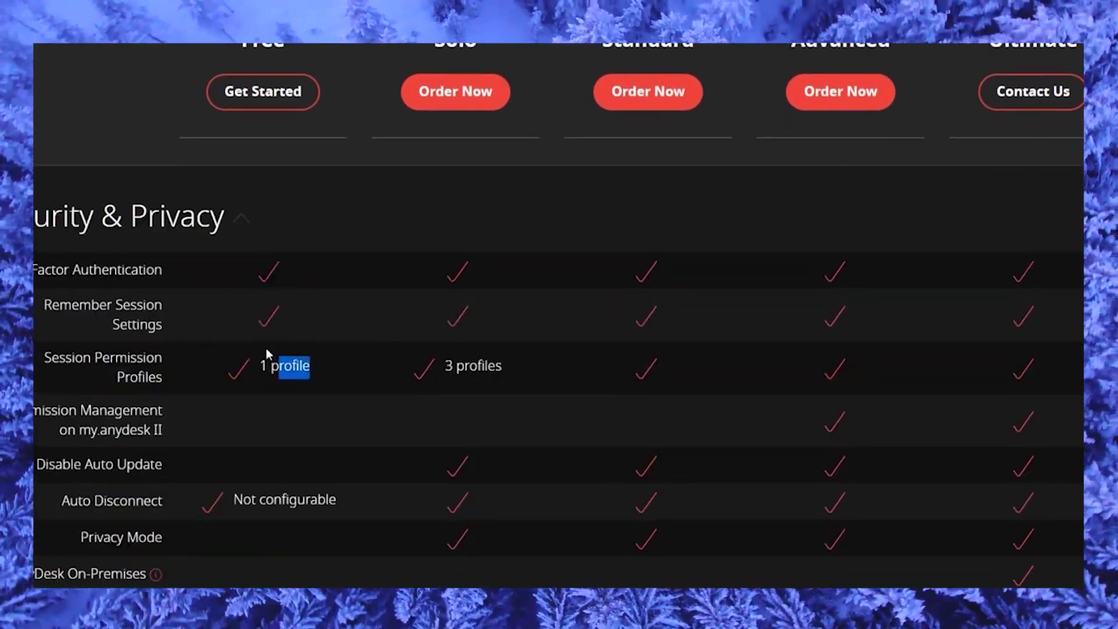
scroll(300, 379, down, 6)
scroll(299, 379, up, 3)
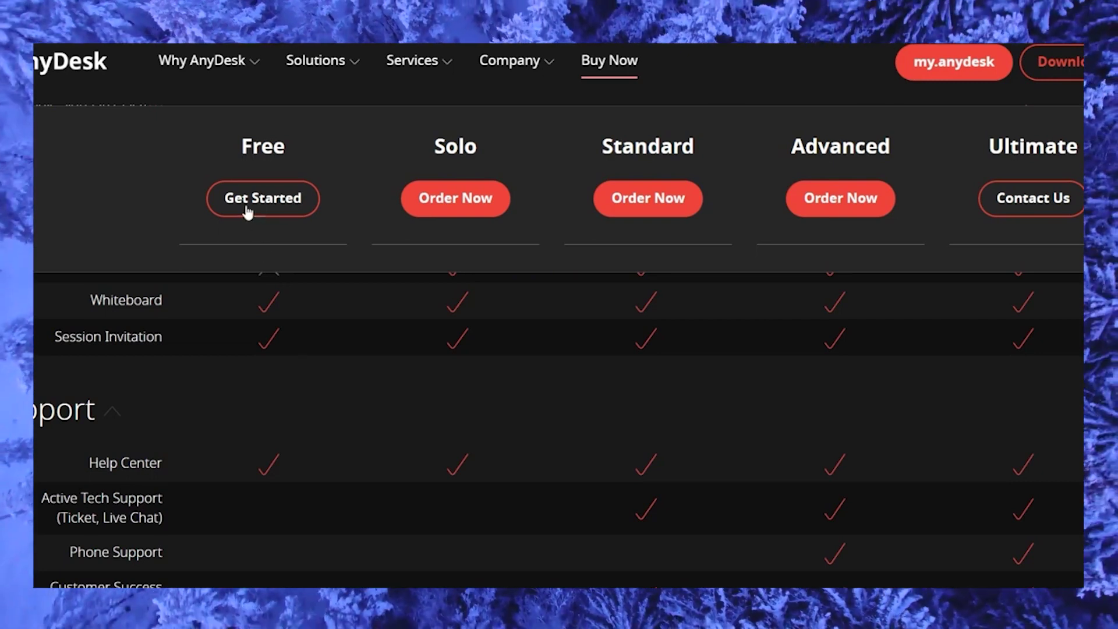
- Get the Free AnyDesk version and save the application file into the ENVATO ELEMENTS folder
click(247, 211)
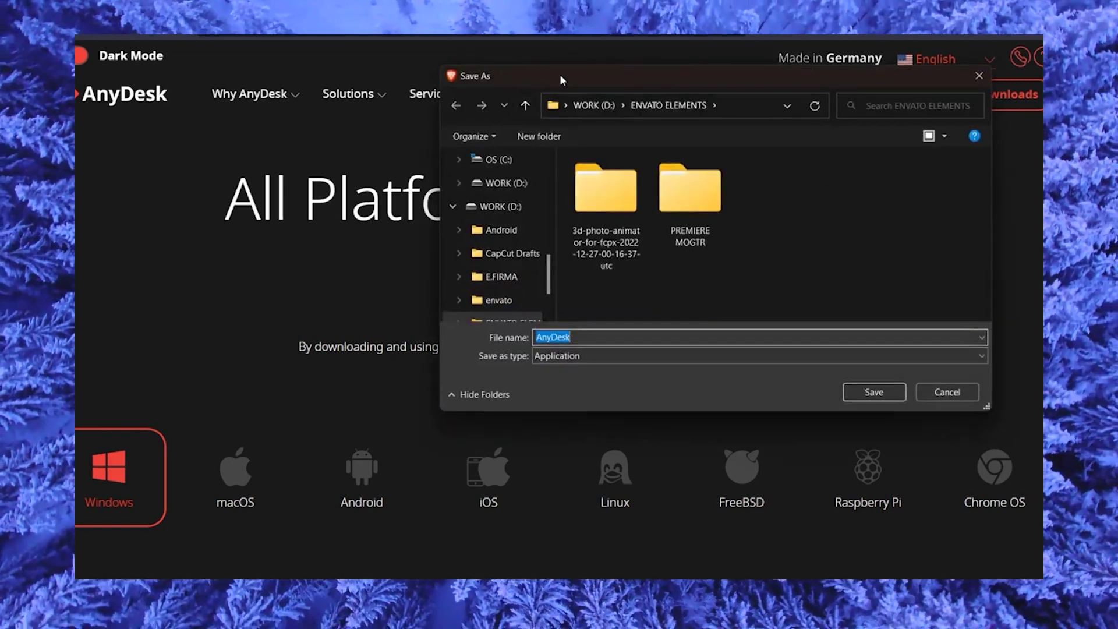
drag(561, 75, 570, 48)
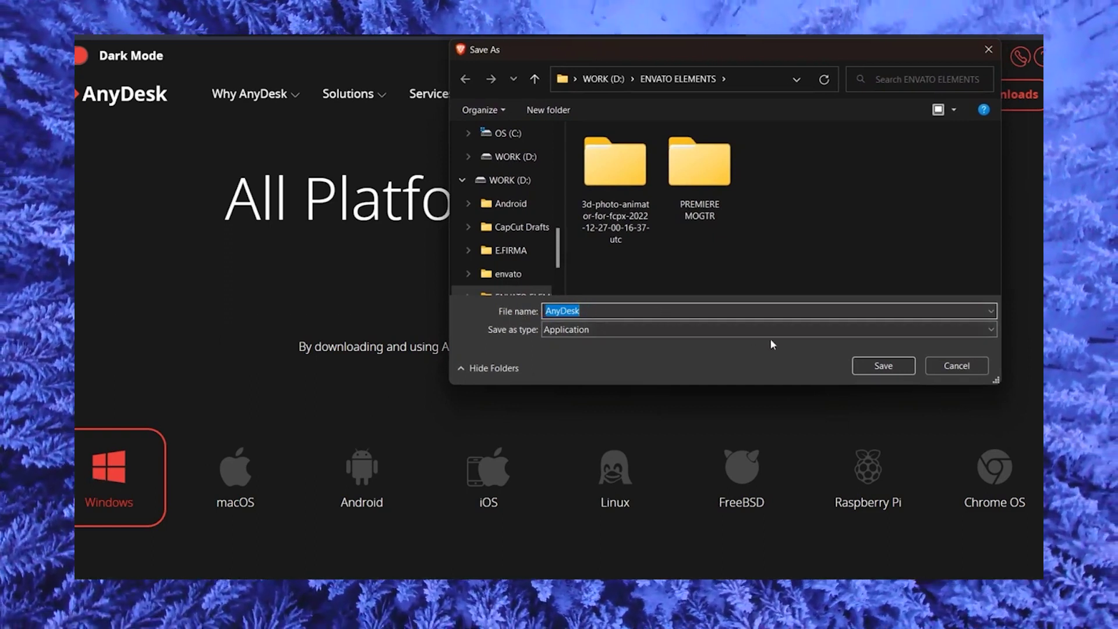
click(884, 364)
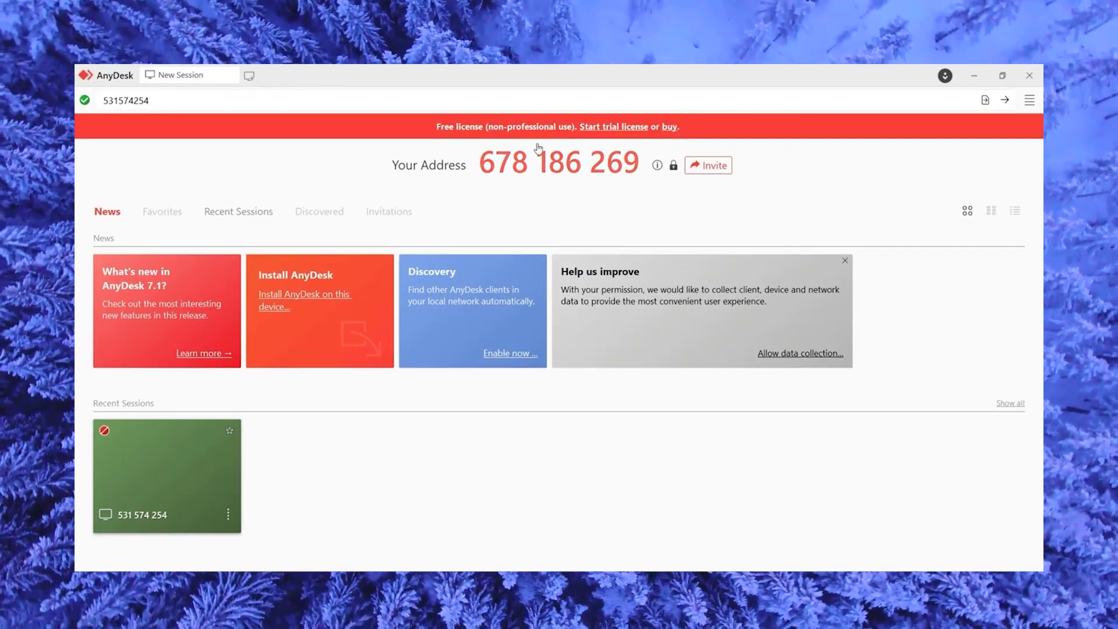
- Open the trial license registration form and set 'I use AnyDesk to' to Support family and friends
click(606, 131)
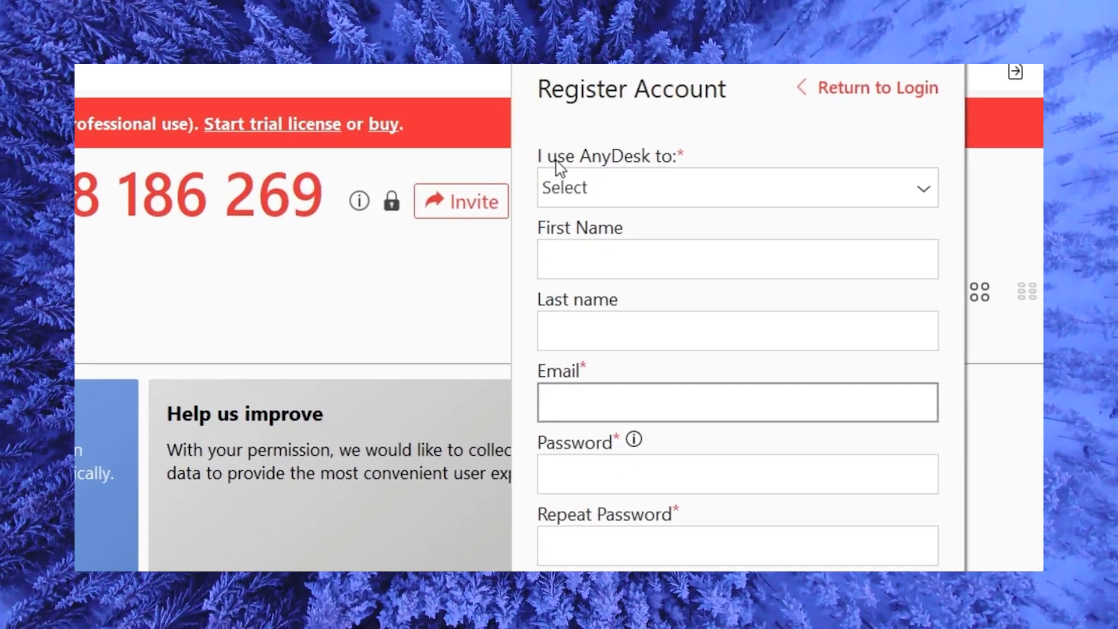
click(766, 188)
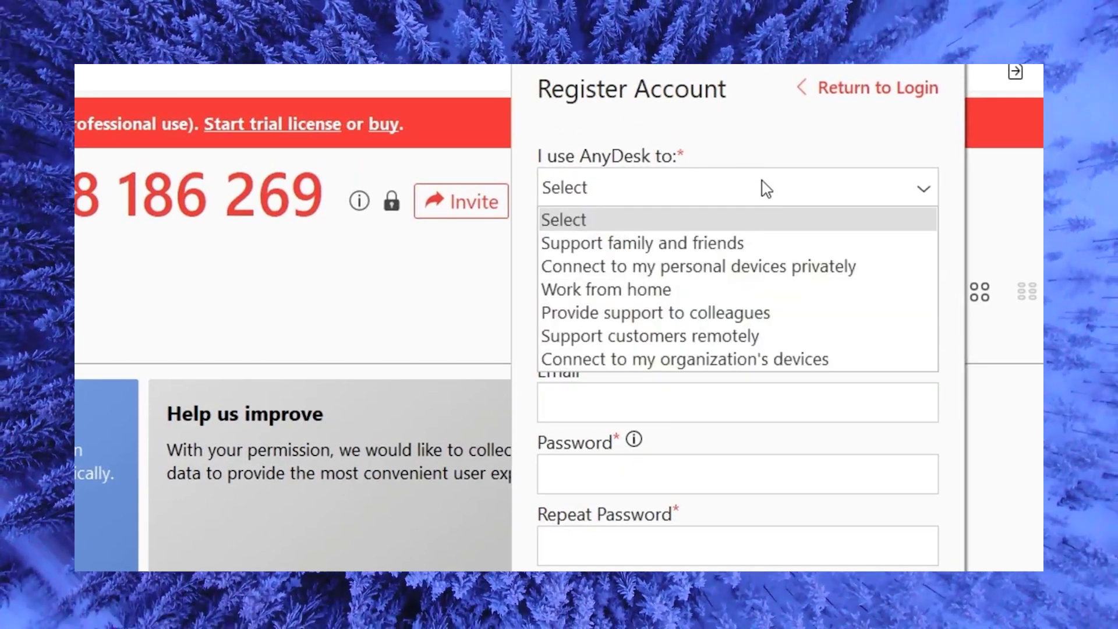
click(621, 243)
click(692, 190)
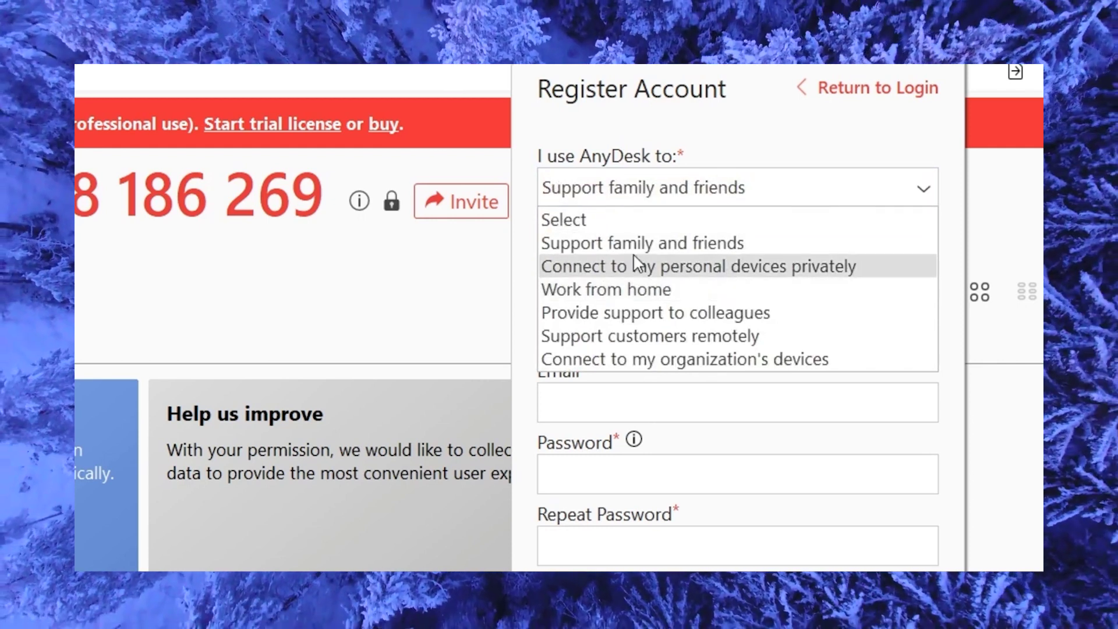
click(616, 242)
- Go through the first name, last name and password fields of the registration form
click(736, 261)
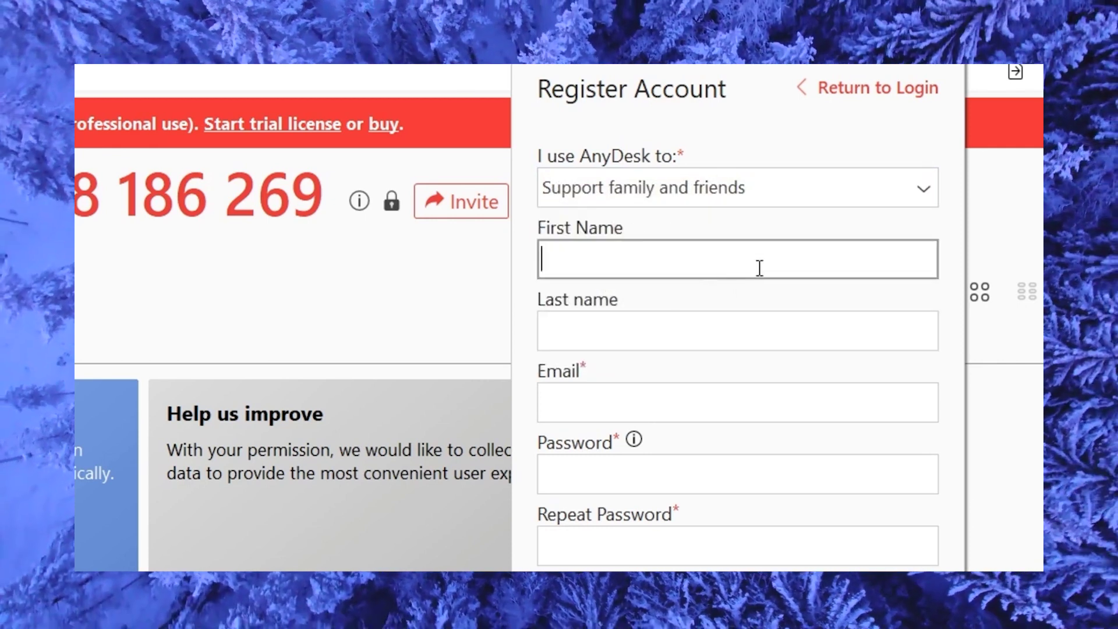
click(644, 319)
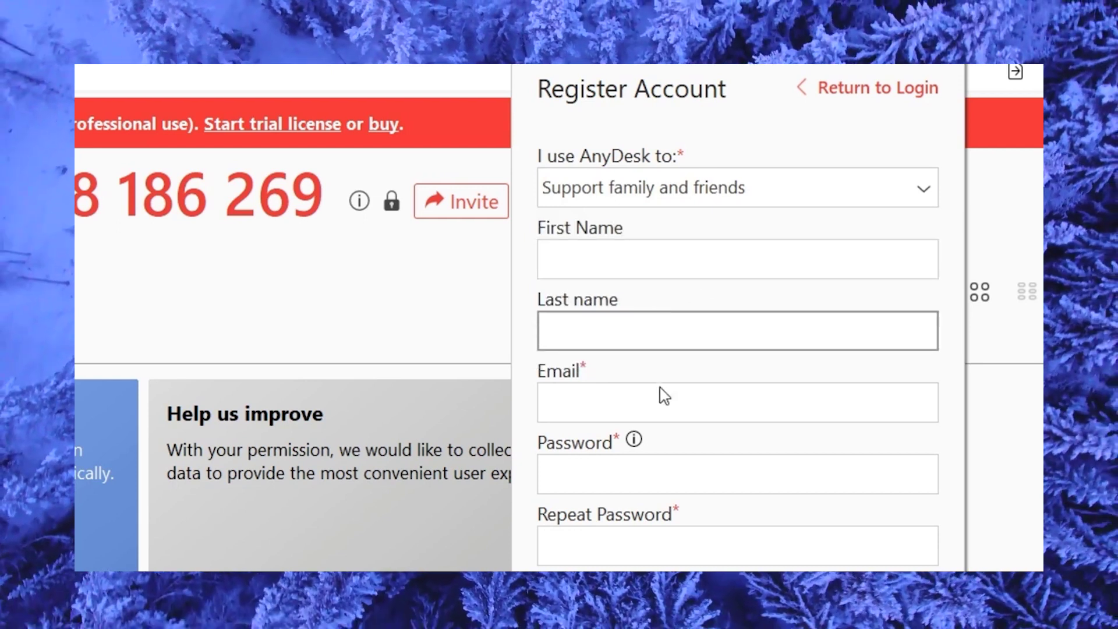
click(713, 473)
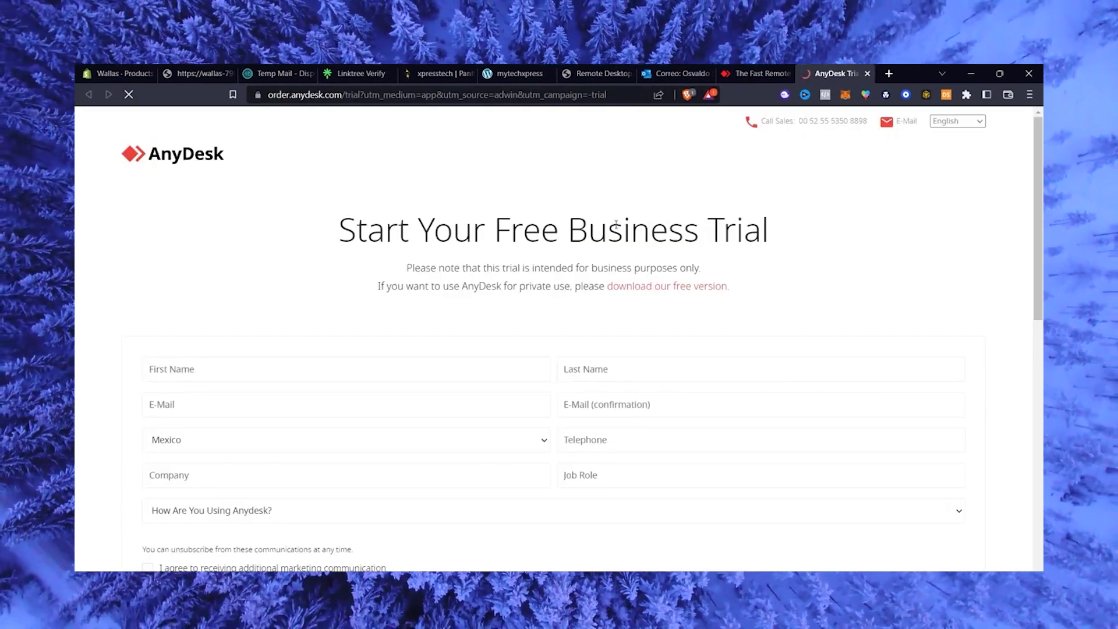
- On the business trial page, go through the first name, last name, e-mail and job role fields
drag(511, 230, 774, 226)
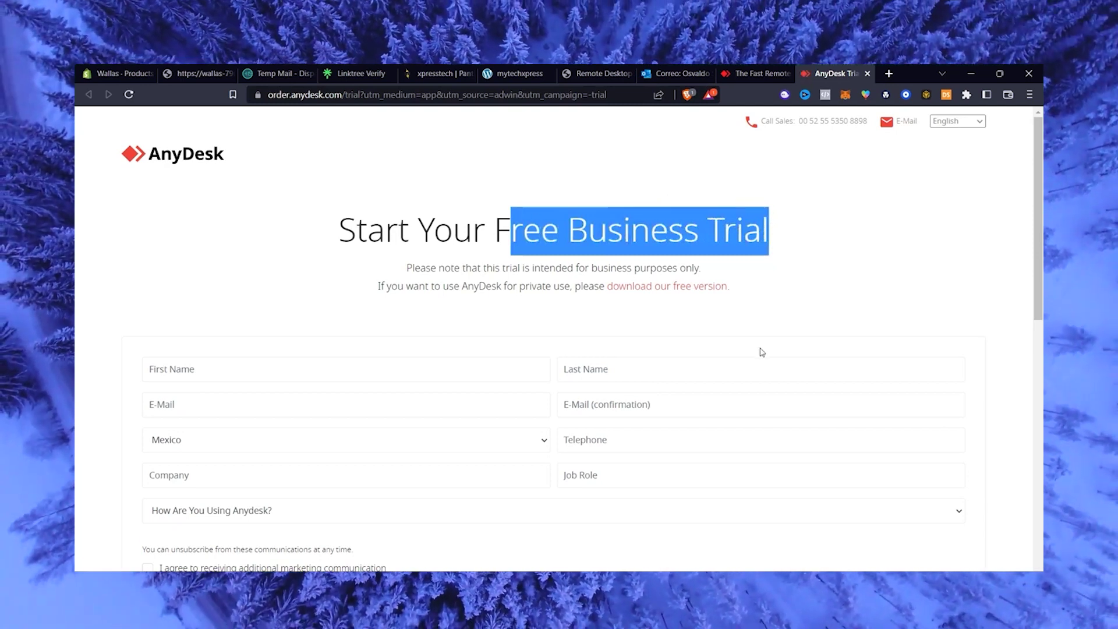
scroll(761, 350, down, 5)
scroll(766, 358, up, 5)
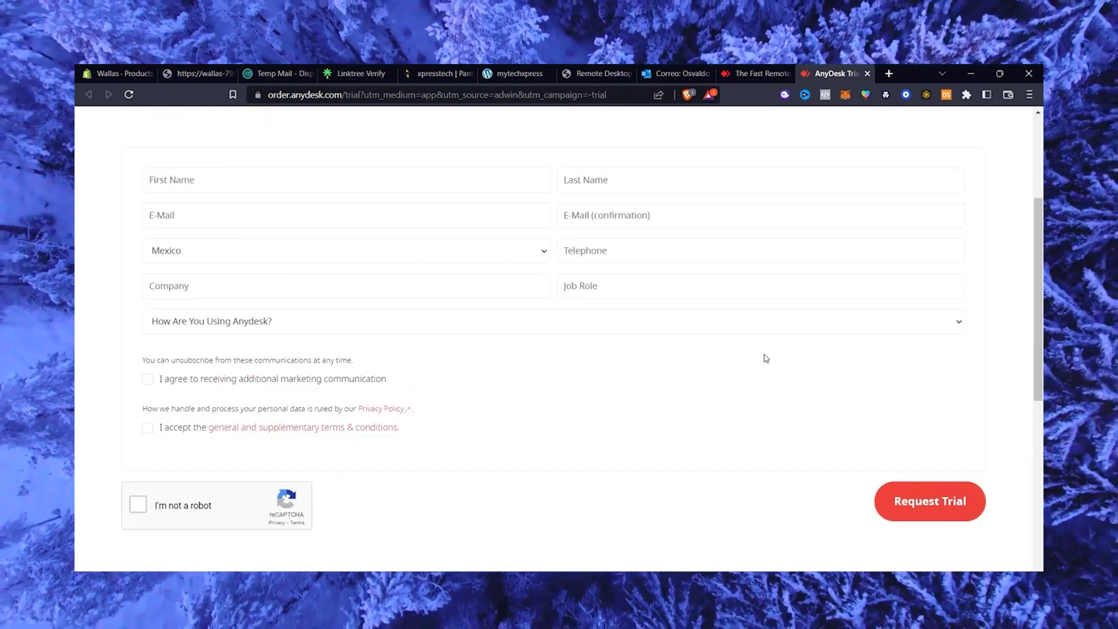
scroll(766, 357, down, 3)
click(367, 184)
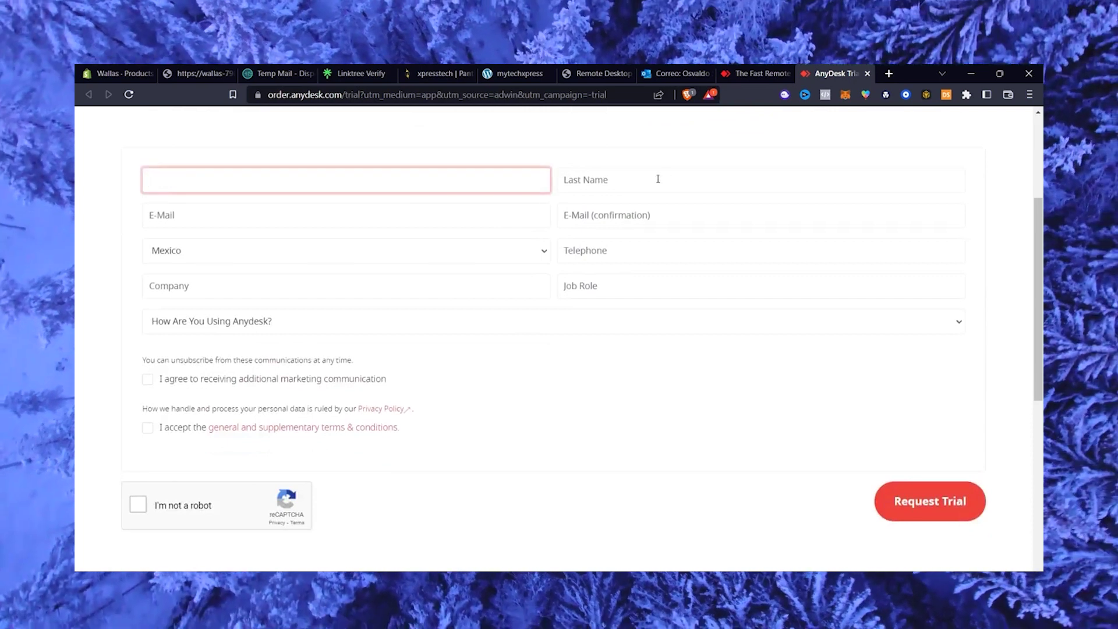
click(644, 182)
click(425, 222)
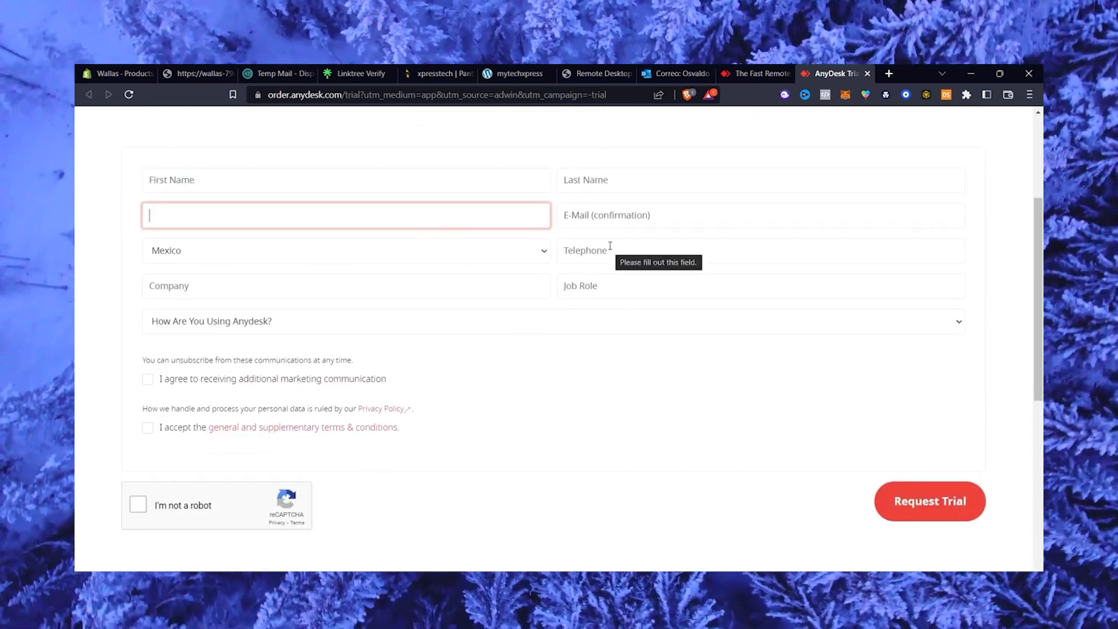
click(679, 296)
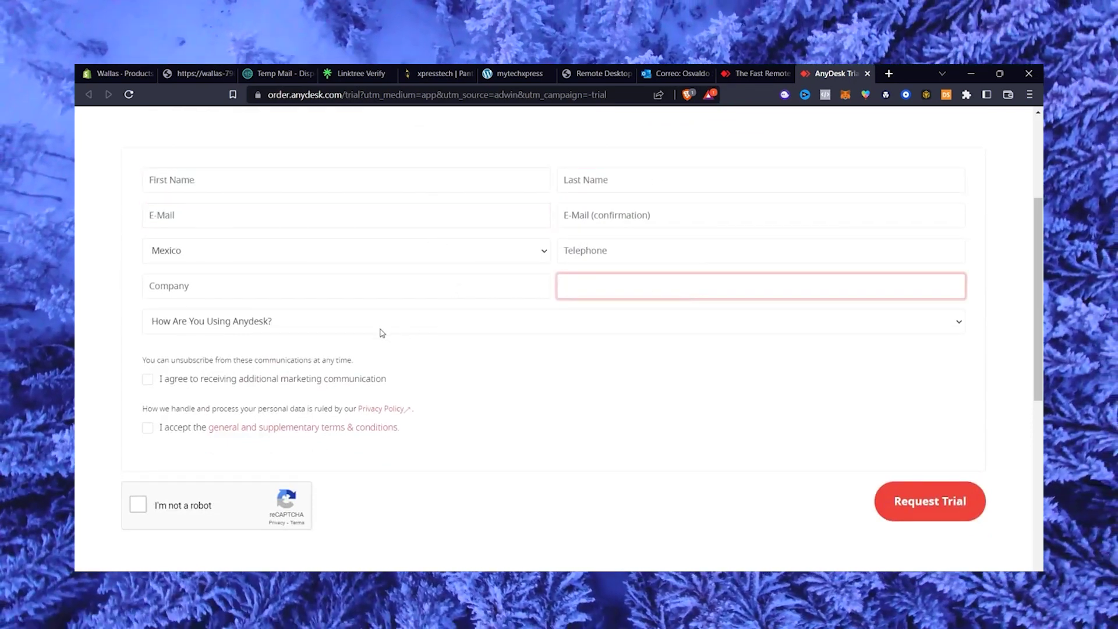
- Set How Are You Using Anydesk? to Support family and friends, accept the terms, and tick the reCAPTCHA
click(387, 328)
click(309, 354)
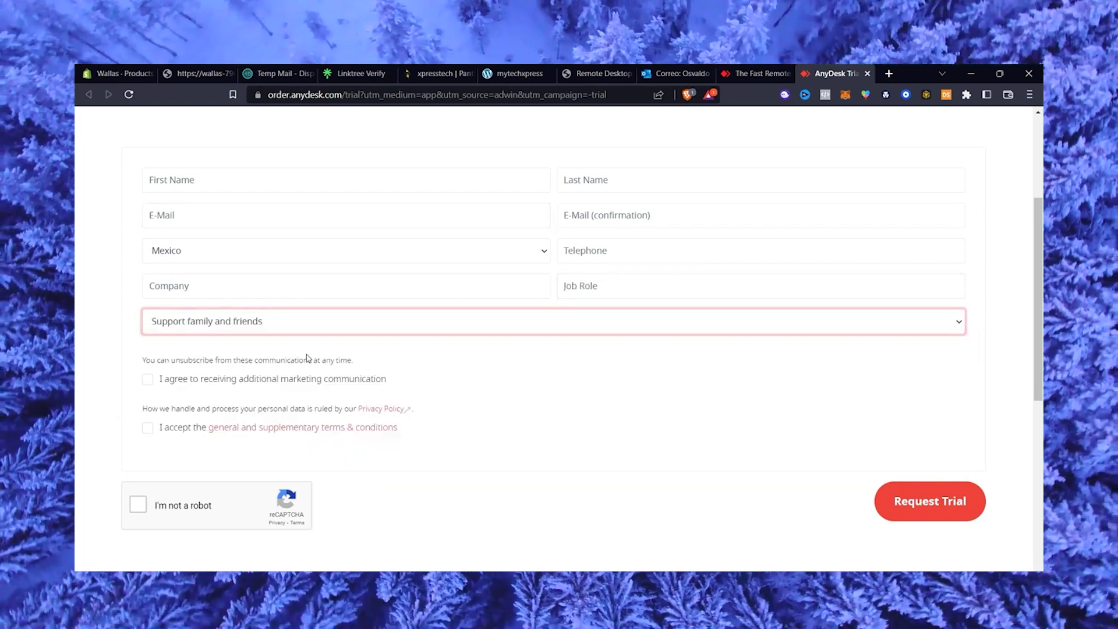
click(147, 427)
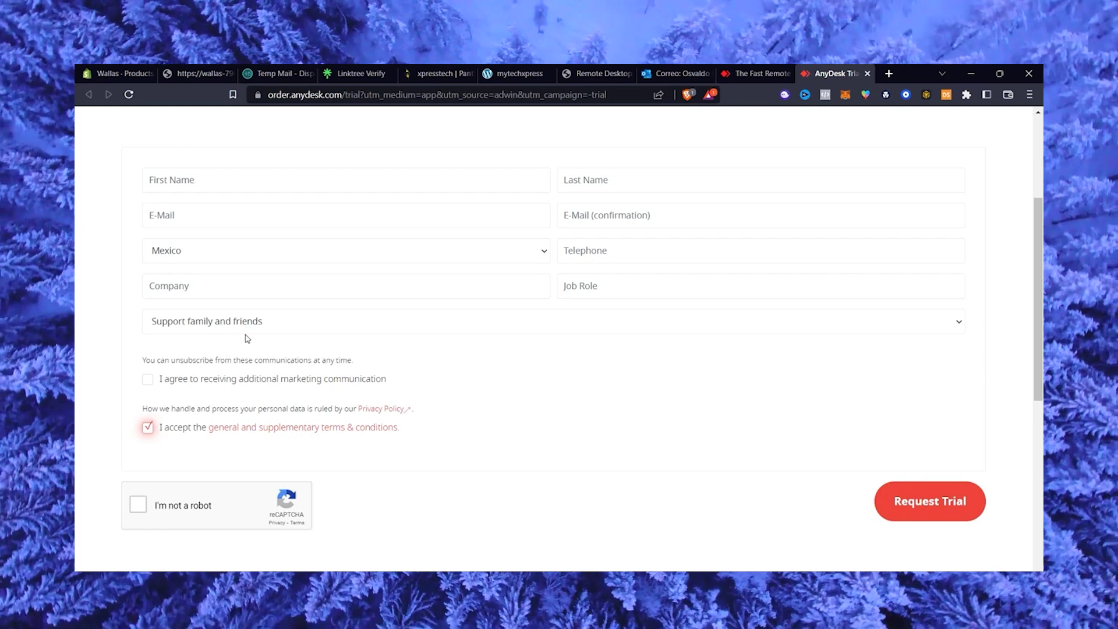
click(137, 504)
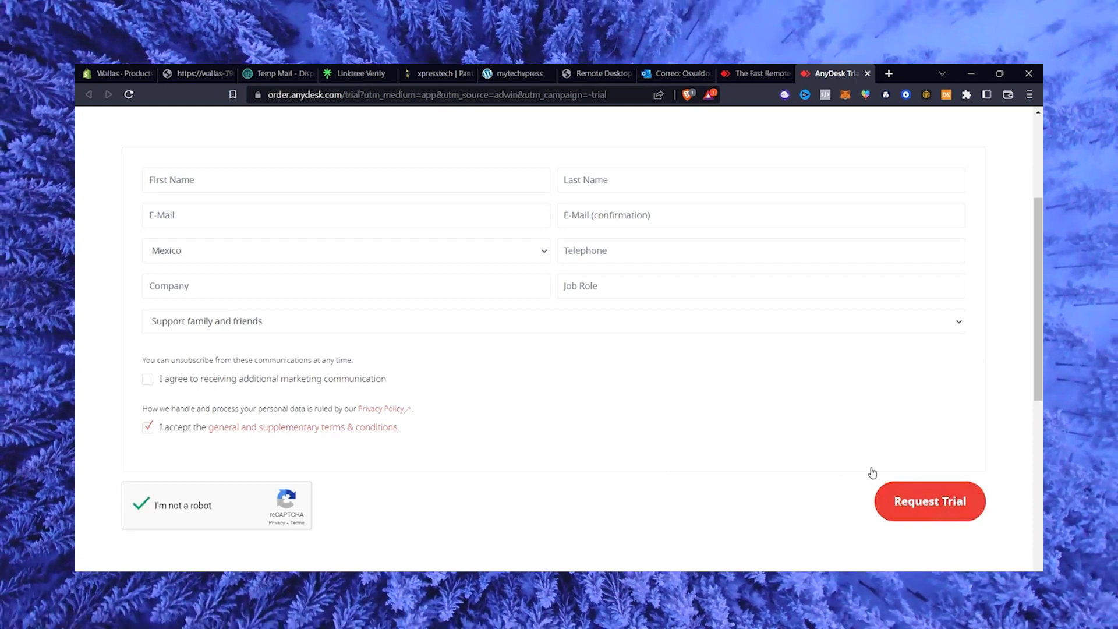
click(441, 185)
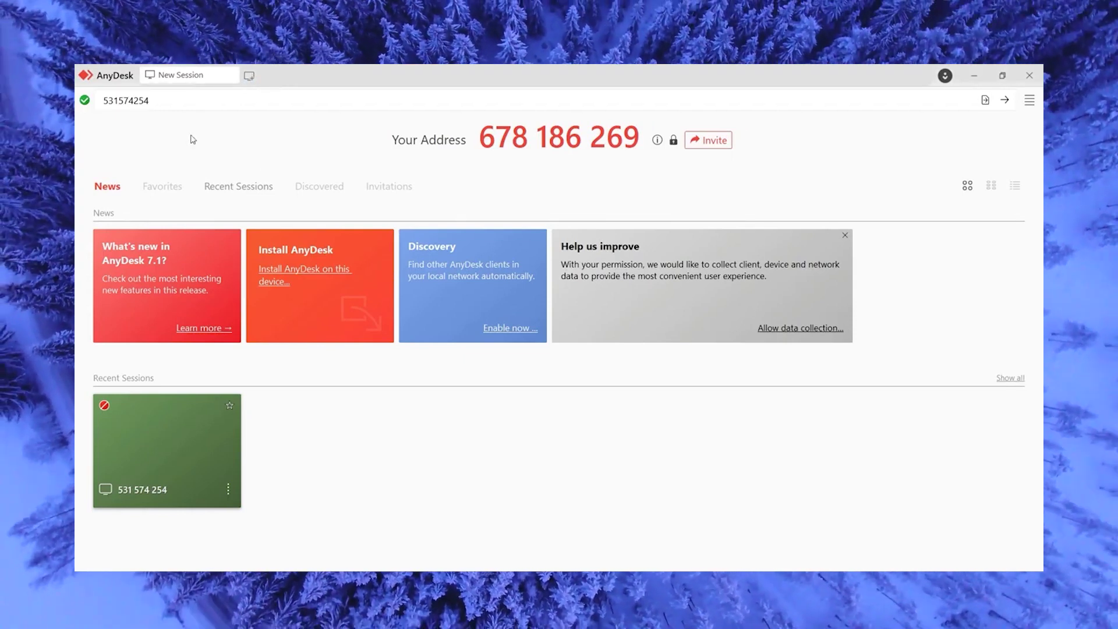
- Open a second AnyDesk window beside the first and show its Recent Sessions list
click(248, 76)
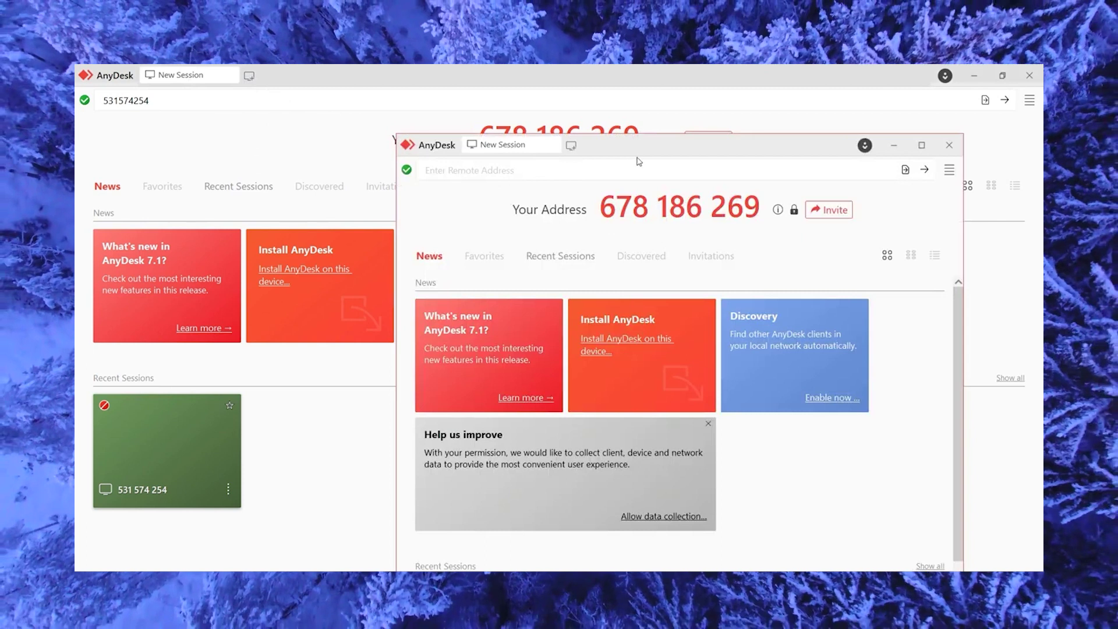
drag(639, 159, 572, 183)
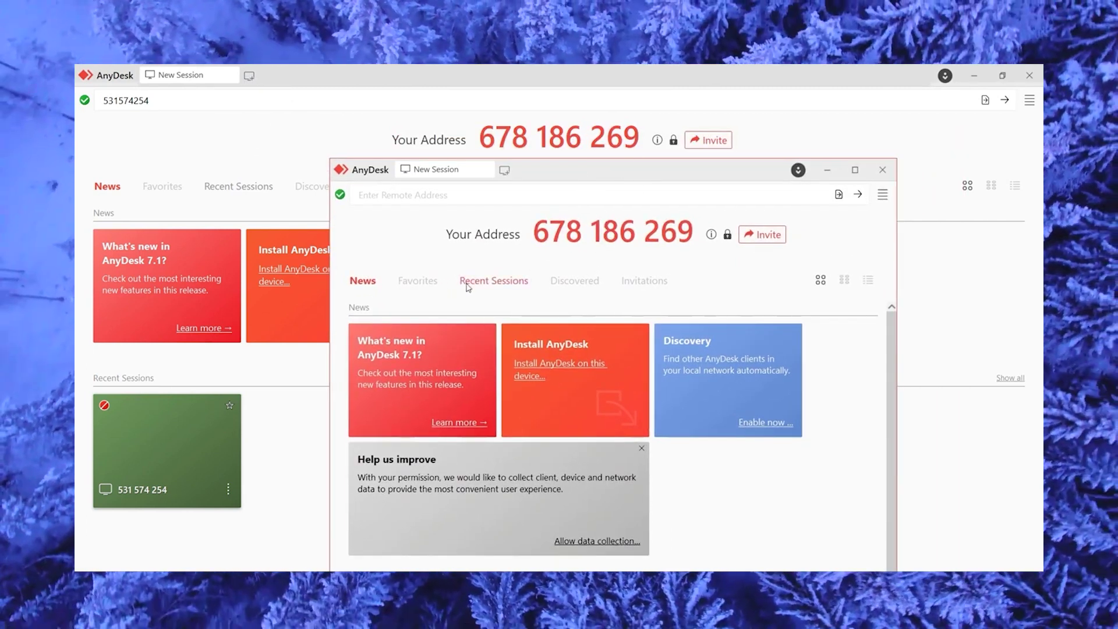
click(504, 285)
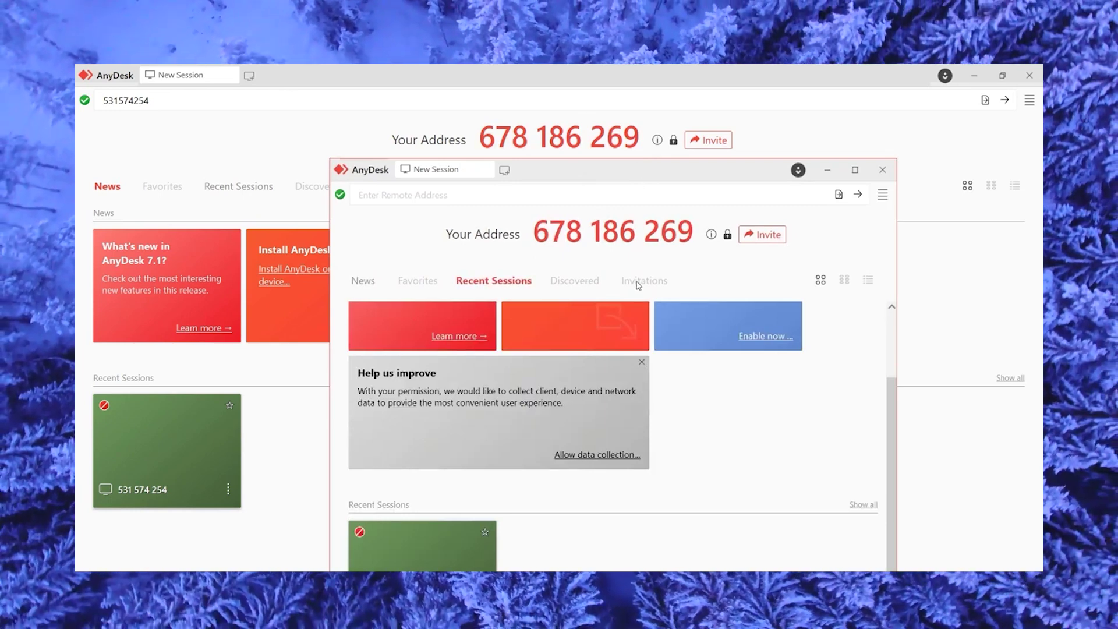